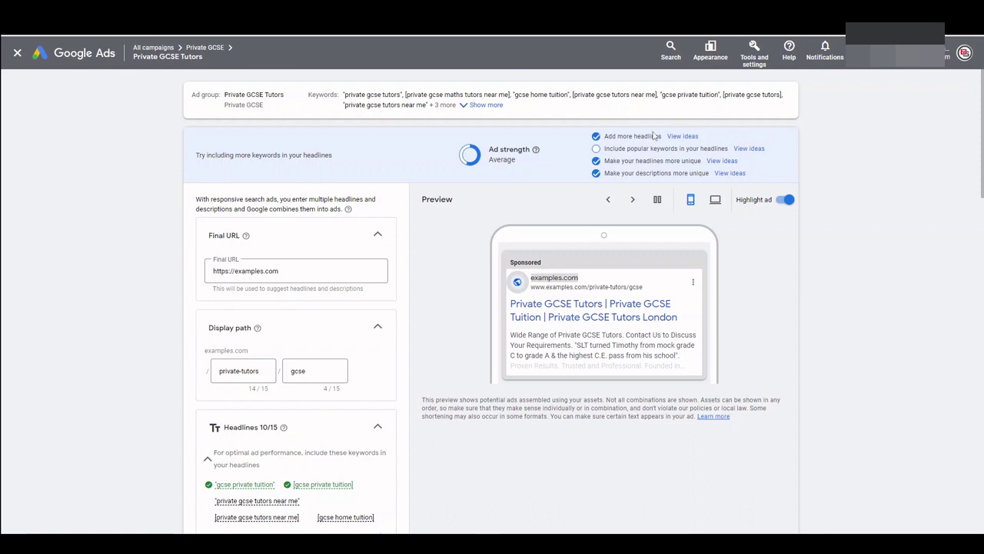
Highlight the ad strength tips: add more headlines, use popular keywords, and make headlines and descriptions more unique.
left_click_drag(655, 136, 609, 135)
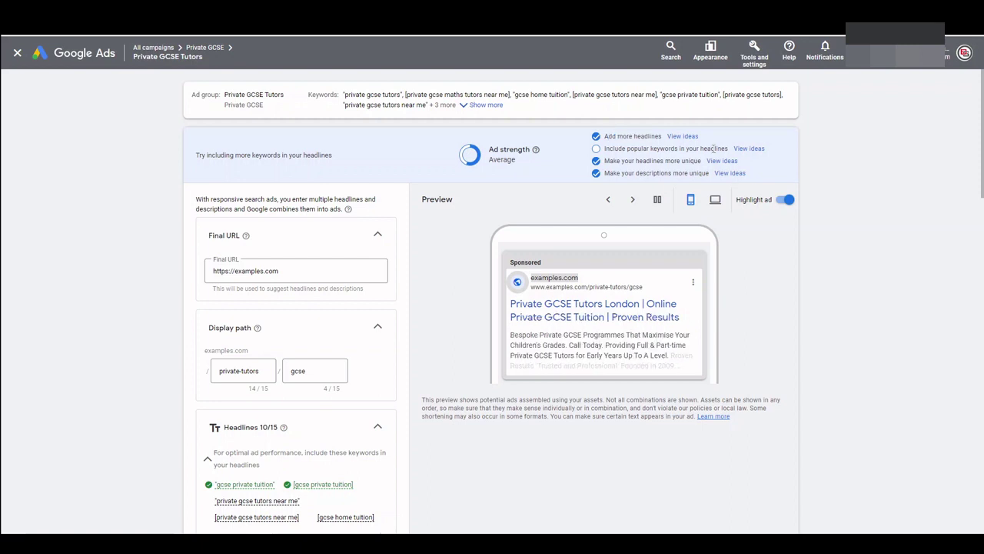
left_click_drag(715, 149, 647, 148)
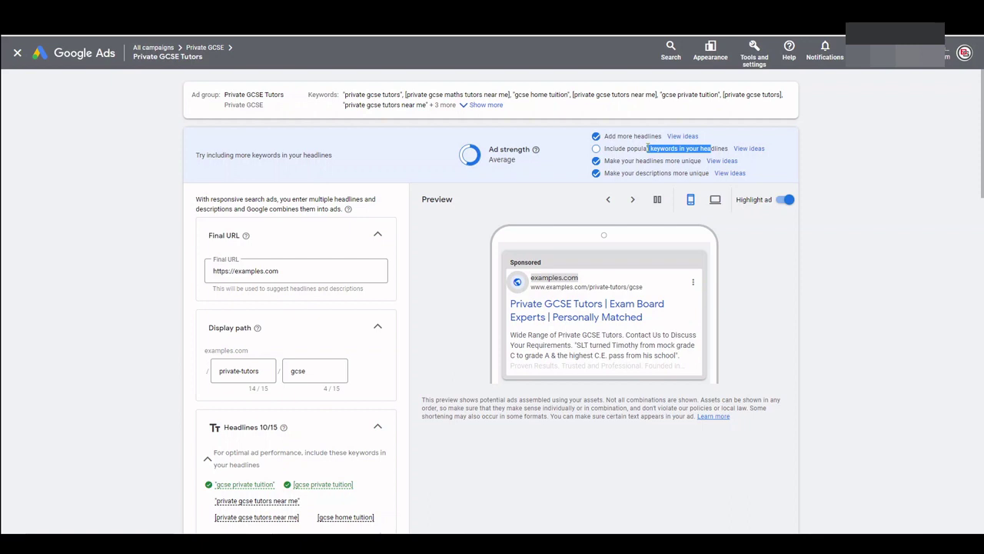
left_click_drag(679, 160, 614, 161)
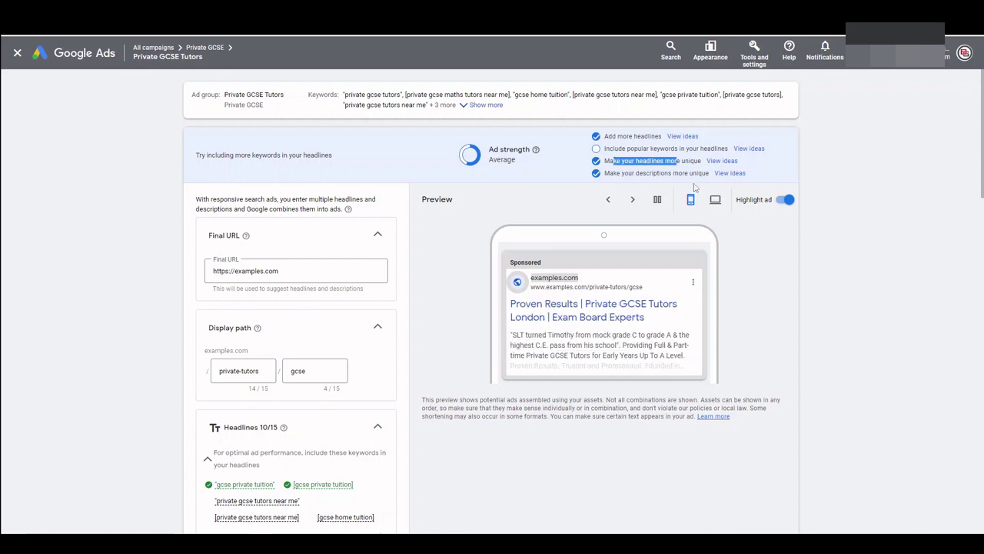
left_click_drag(698, 173, 614, 174)
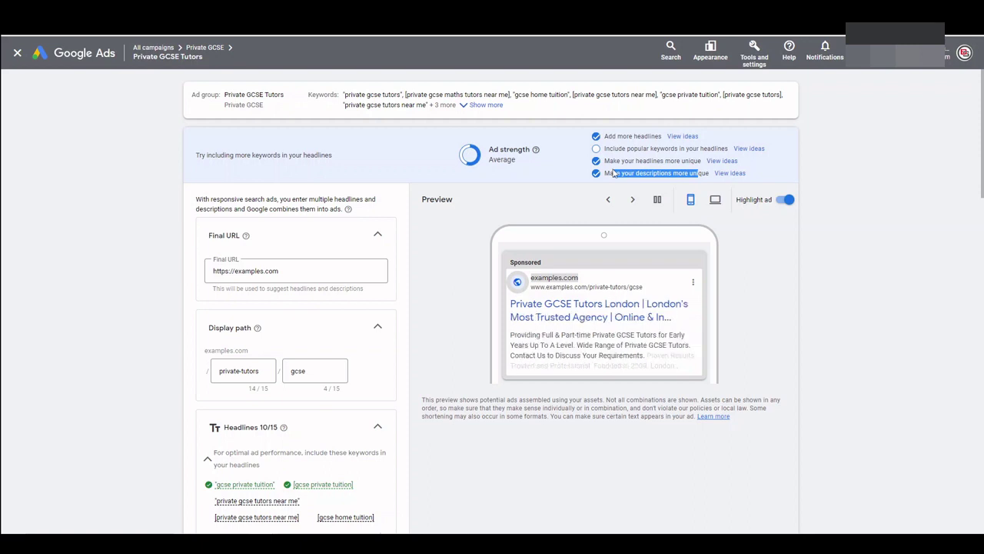
Add the headline 'Private GCSE Tutors Near You' in the next empty headline slot.
scroll(167, 378, "down", 5)
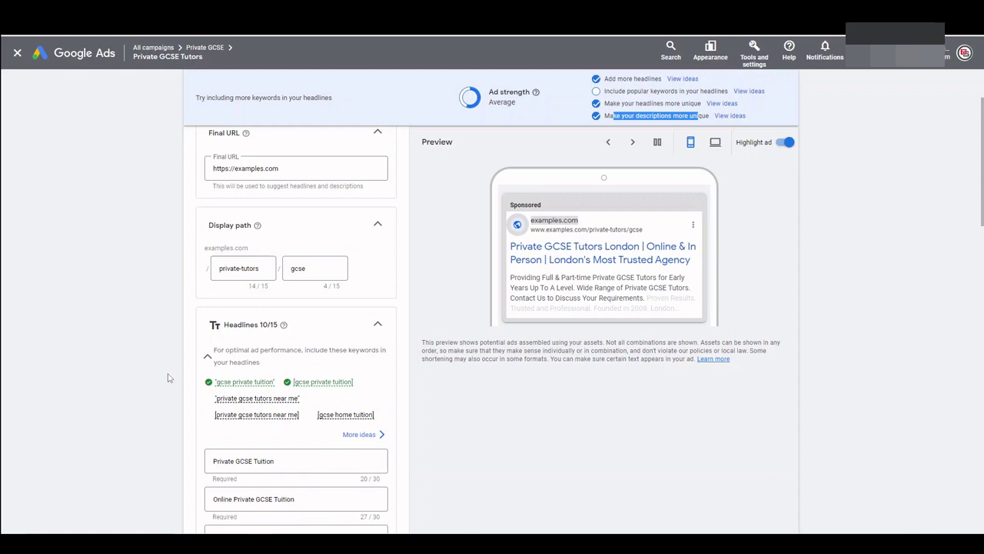
scroll(164, 379, "down", 1)
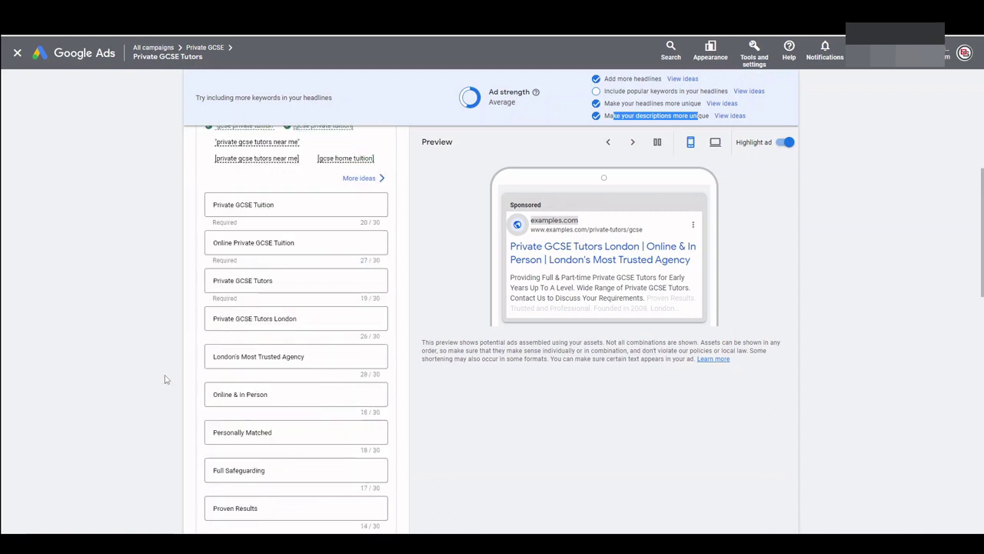
scroll(164, 379, "down", 1)
scroll(164, 379, "down", 1)
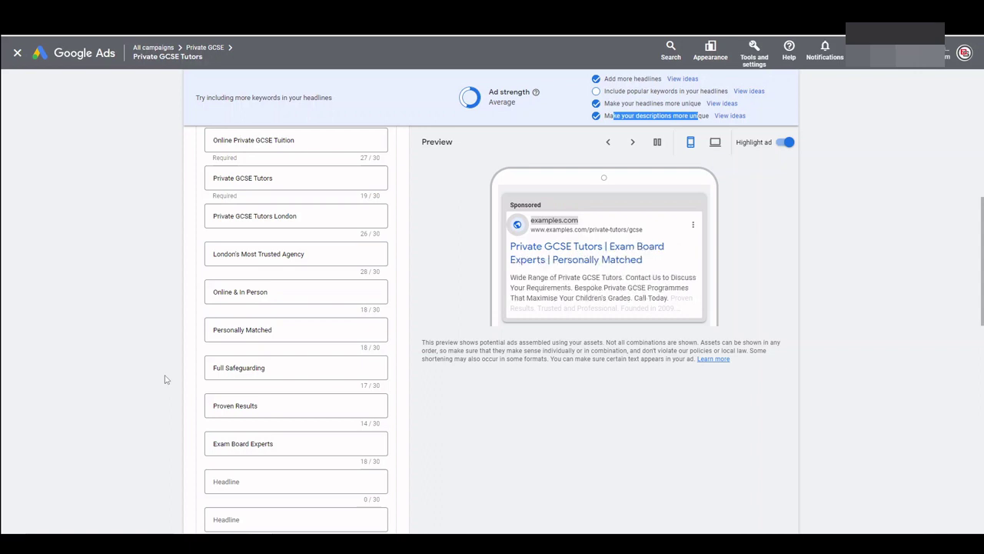
scroll(165, 379, "down", 7)
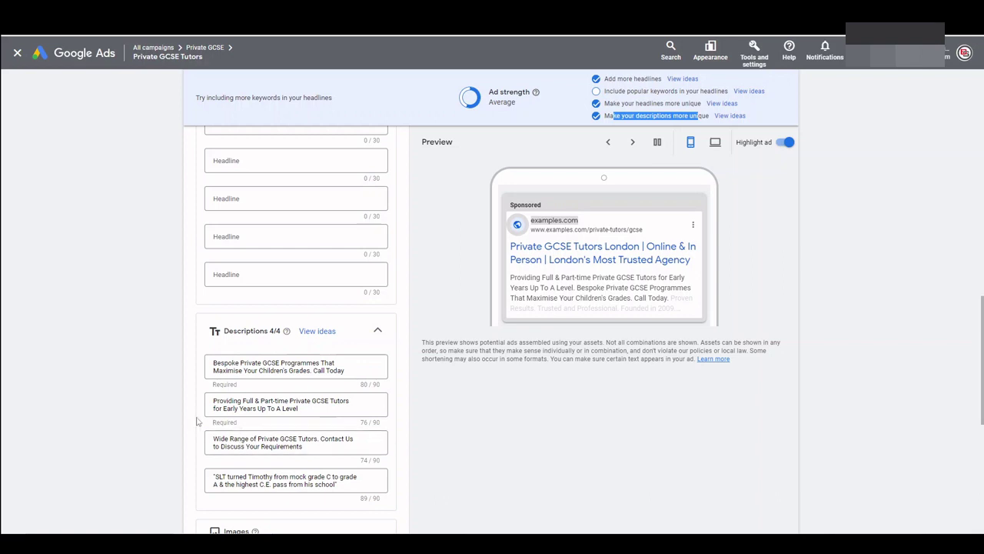
scroll(191, 422, "up", 6)
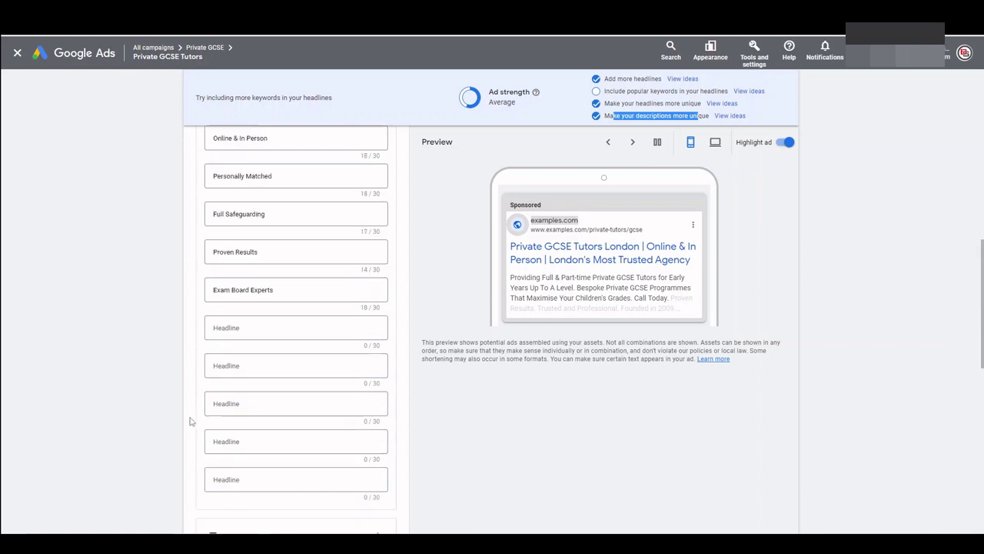
scroll(190, 422, "up", 2)
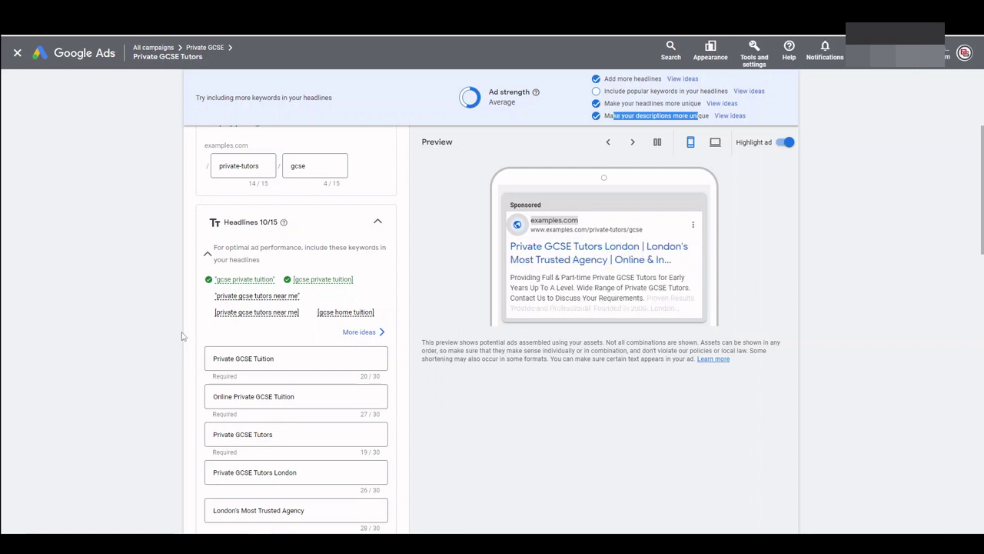
scroll(182, 336, "down", 3)
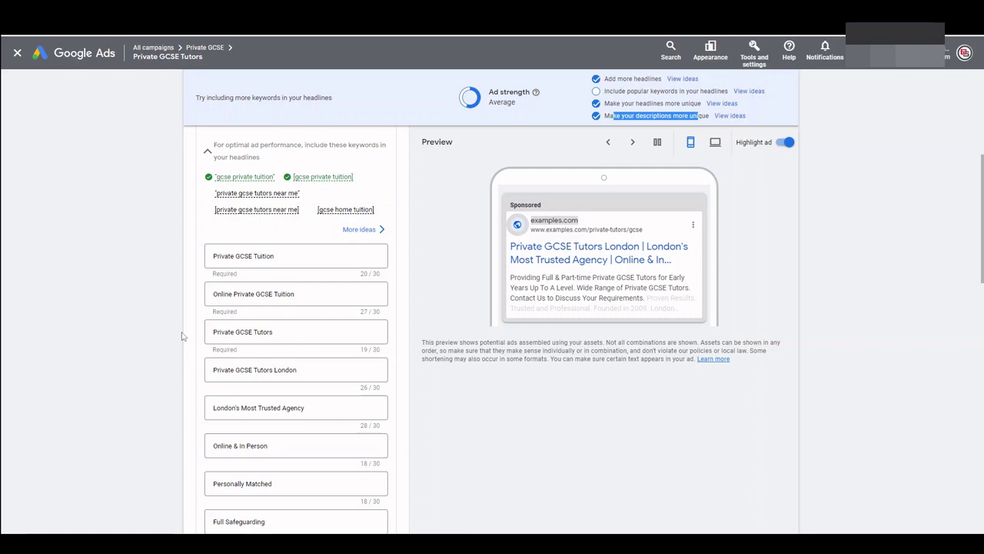
scroll(183, 336, "down", 2)
scroll(182, 336, "up", 3)
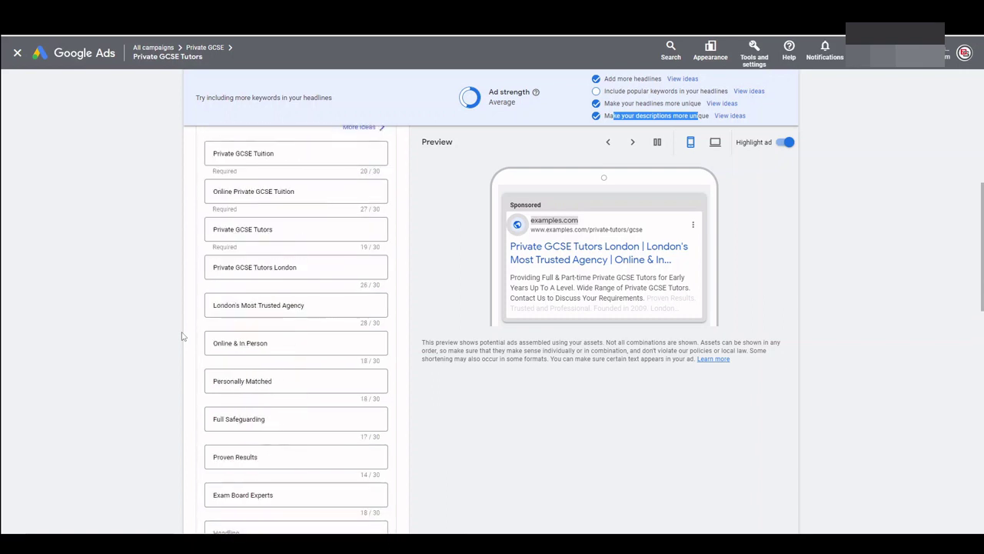
scroll(182, 336, "down", 1)
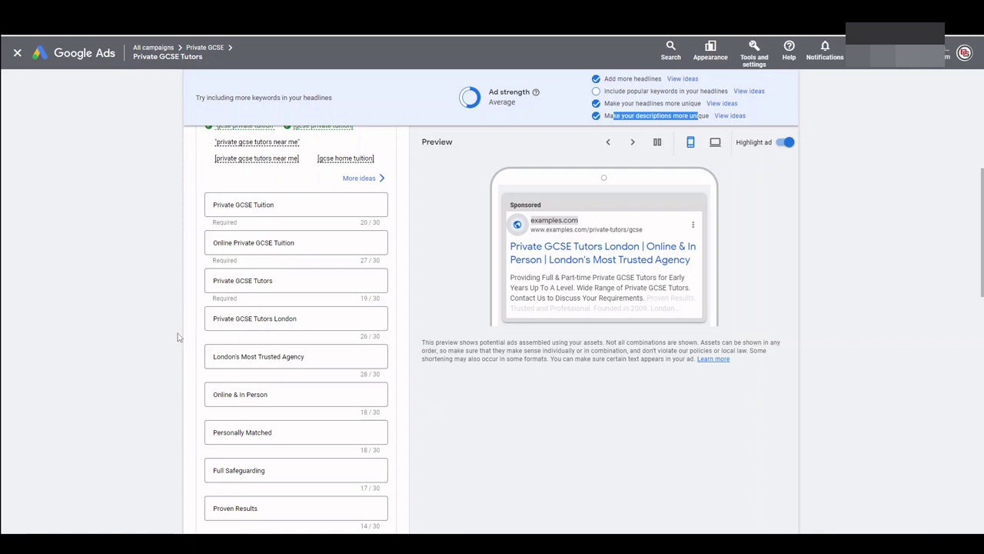
scroll(177, 337, "down", 1)
scroll(297, 369, "down", 1)
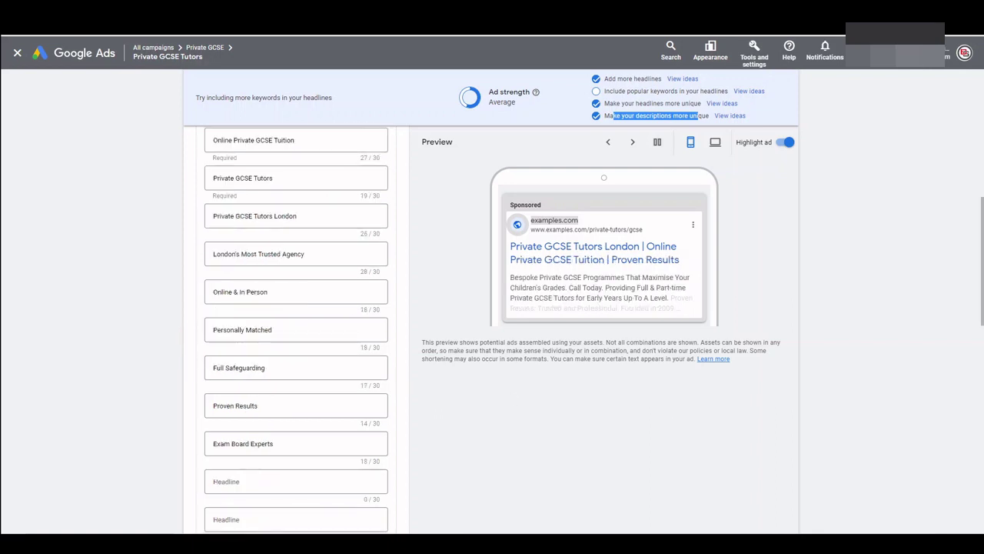
scroll(254, 338, "down", 2)
left_click(255, 380)
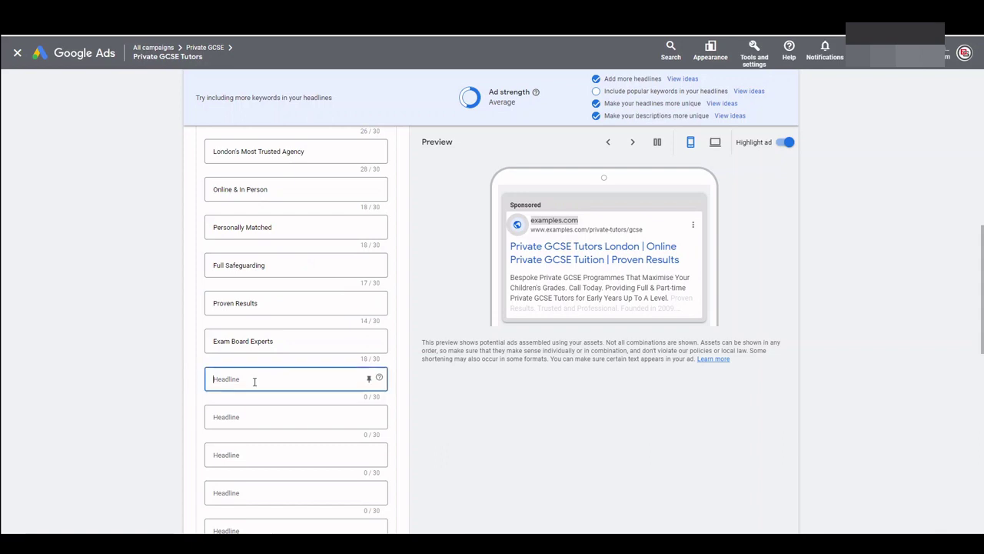
type("P")
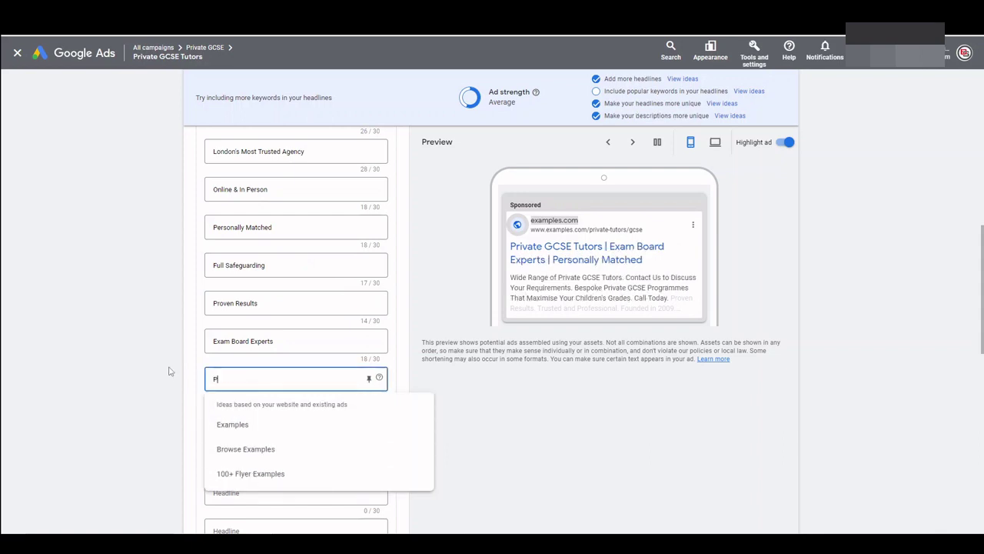
type("rivate ")
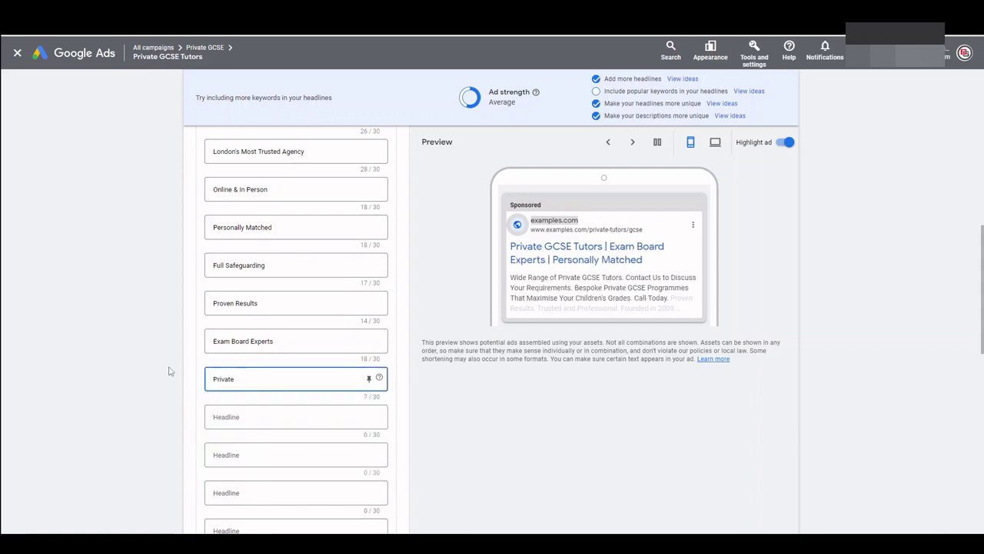
type("GCSE Tutors Near You")
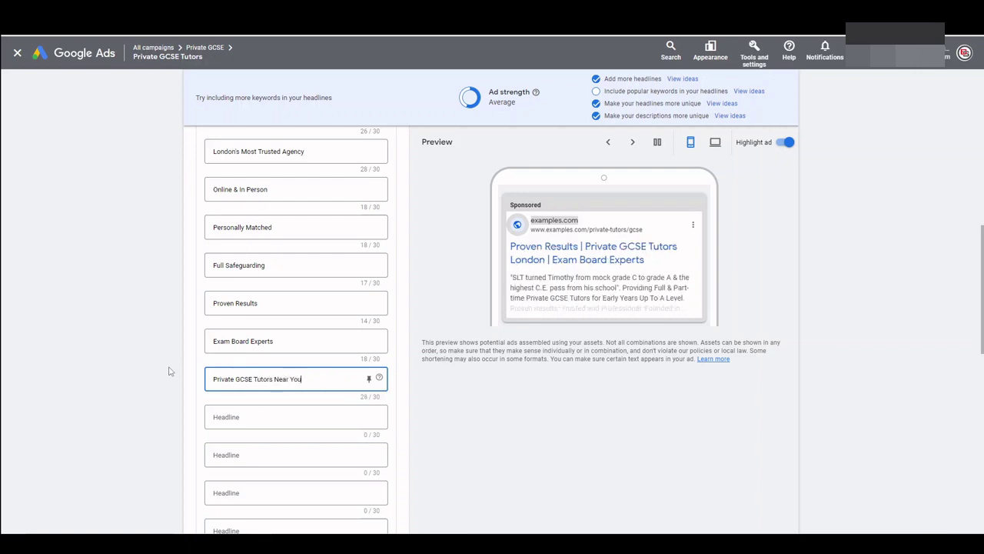
key("Tab")
key("Tab")
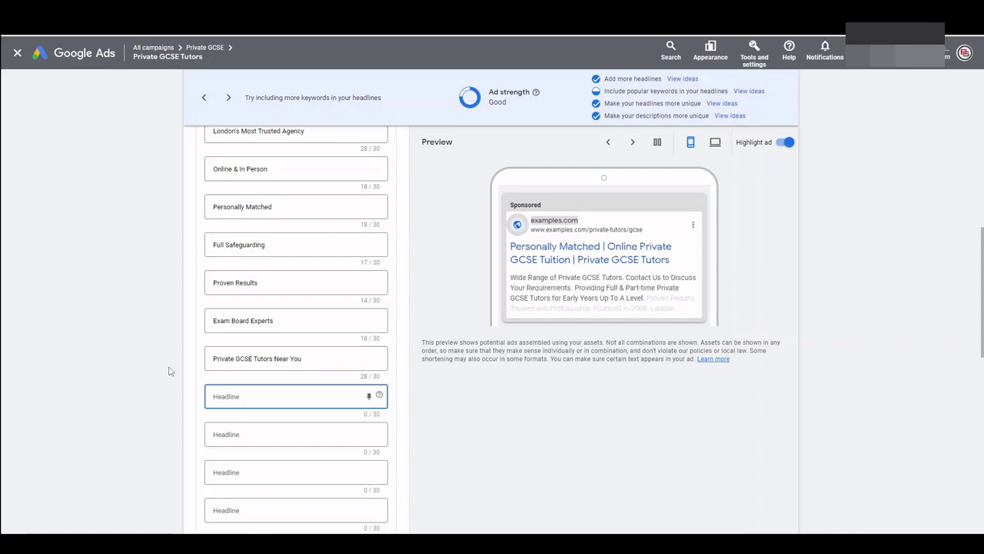
Add headlines 'GCSE Home Tuition London', 'From £60 p/h', 'Contact Us Today' and 'Find Out More'.
type("GCSE Home Tuition ")
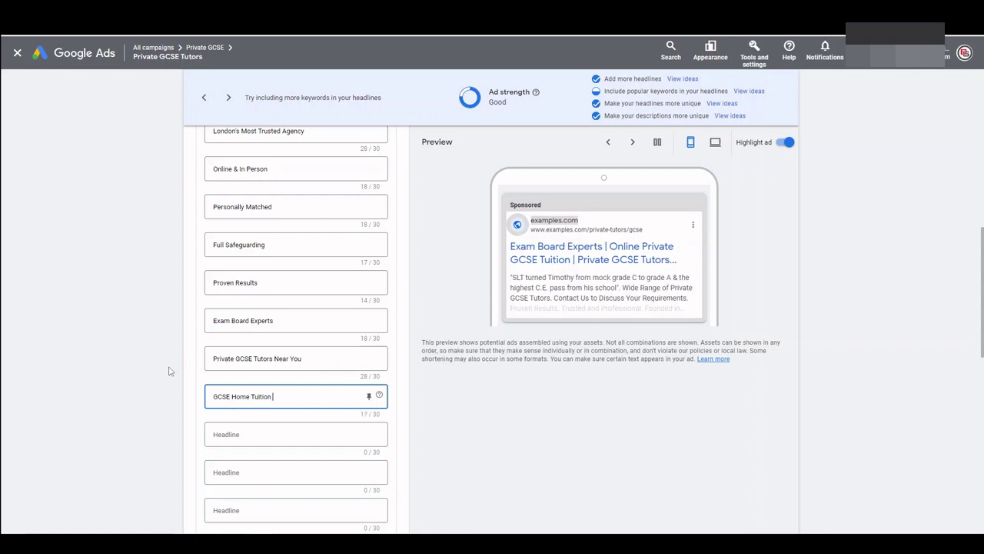
type("London")
left_click(170, 371)
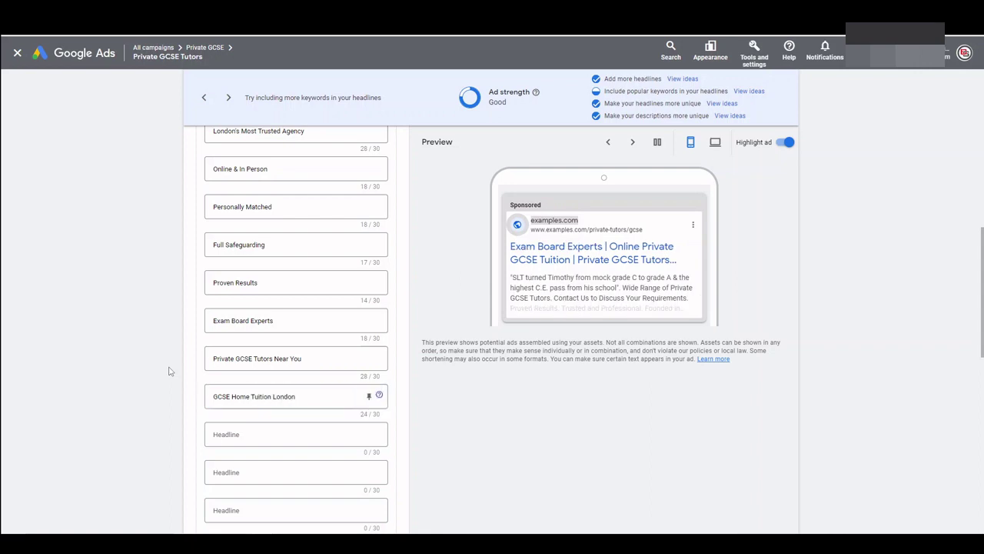
key("Tab")
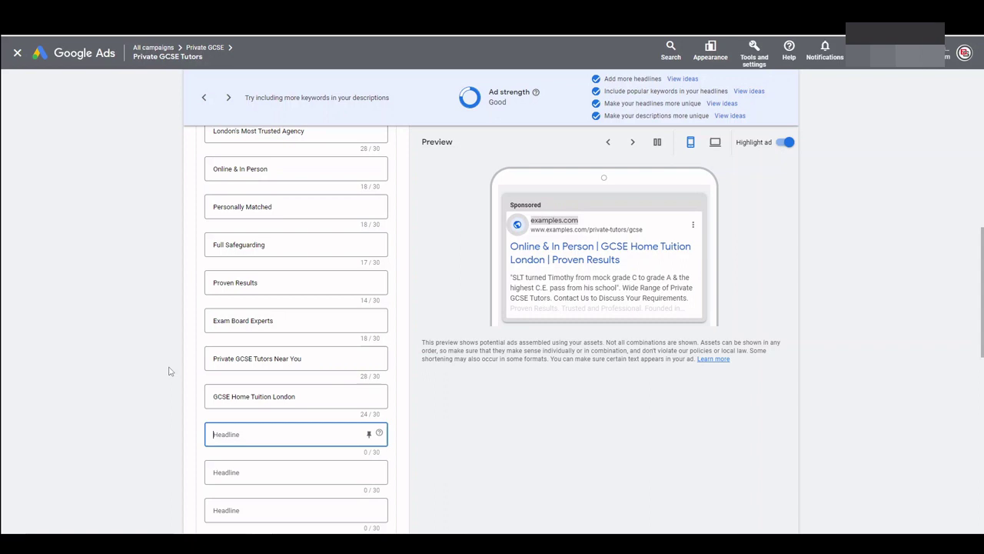
type("From £60 p")
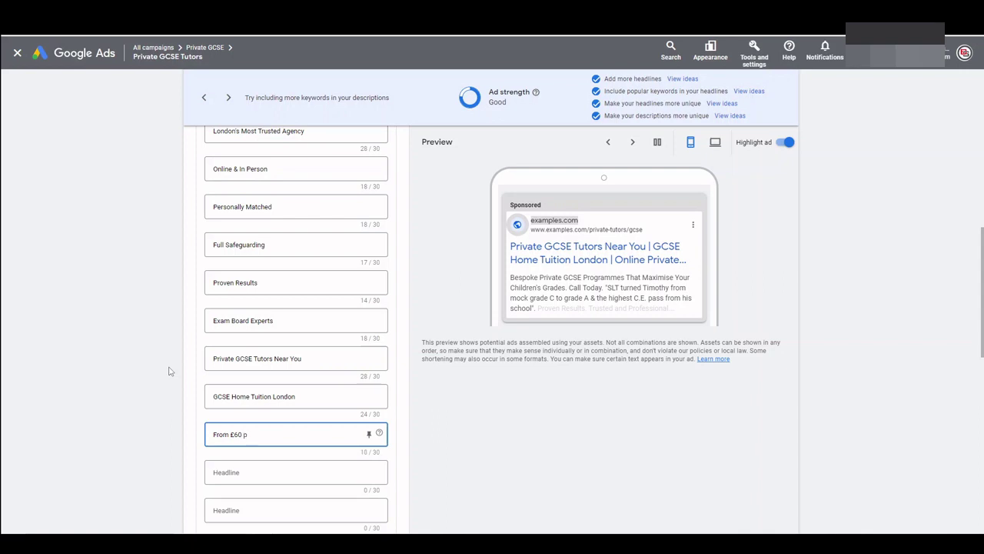
type("/h")
key("Tab")
key("Tab")
type("Co")
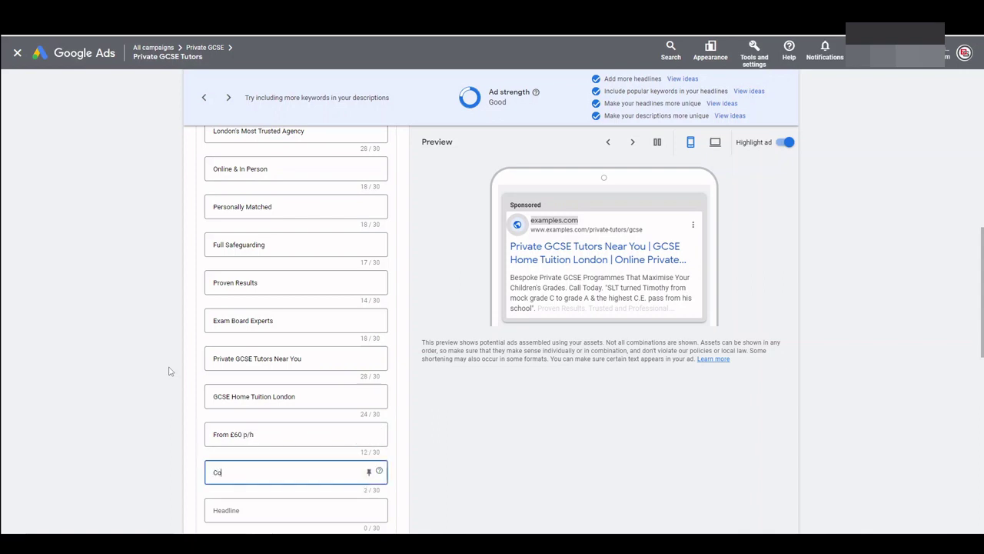
type("ntact Us Today")
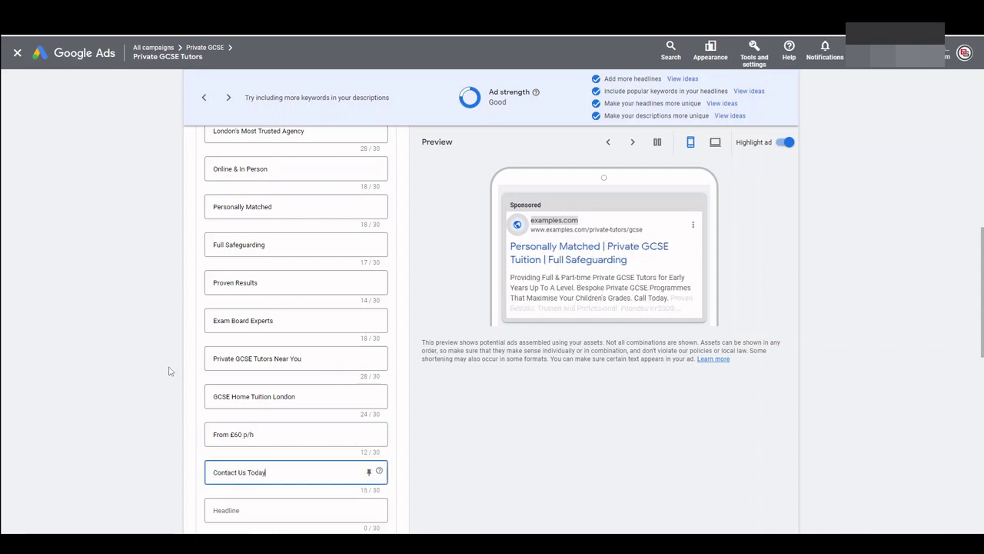
key("Tab")
key("Tab")
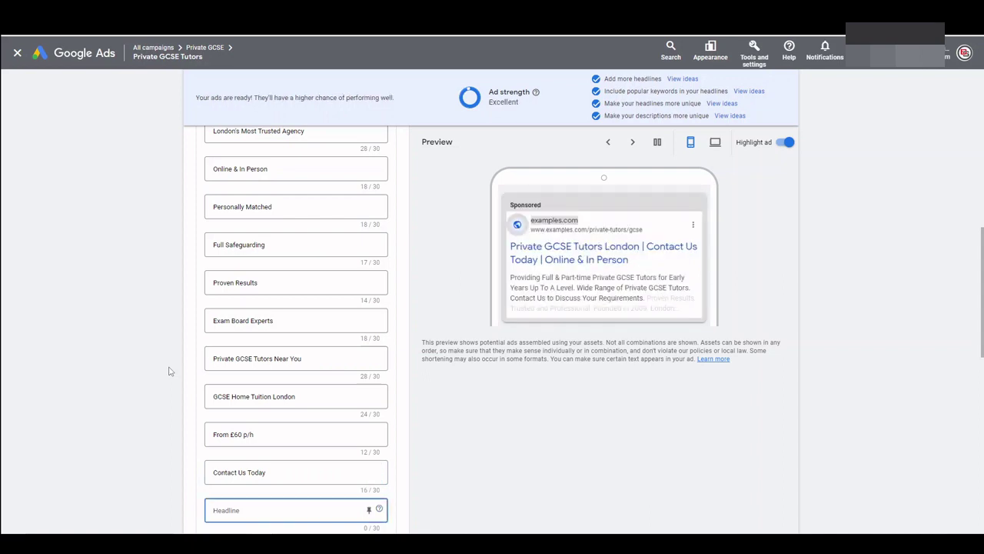
type("Find Out More")
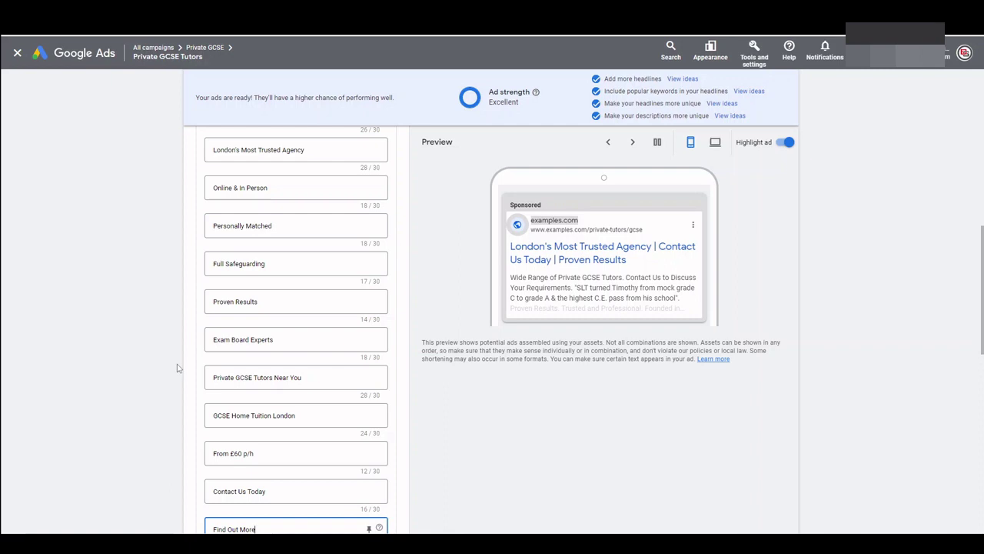
left_click(179, 370)
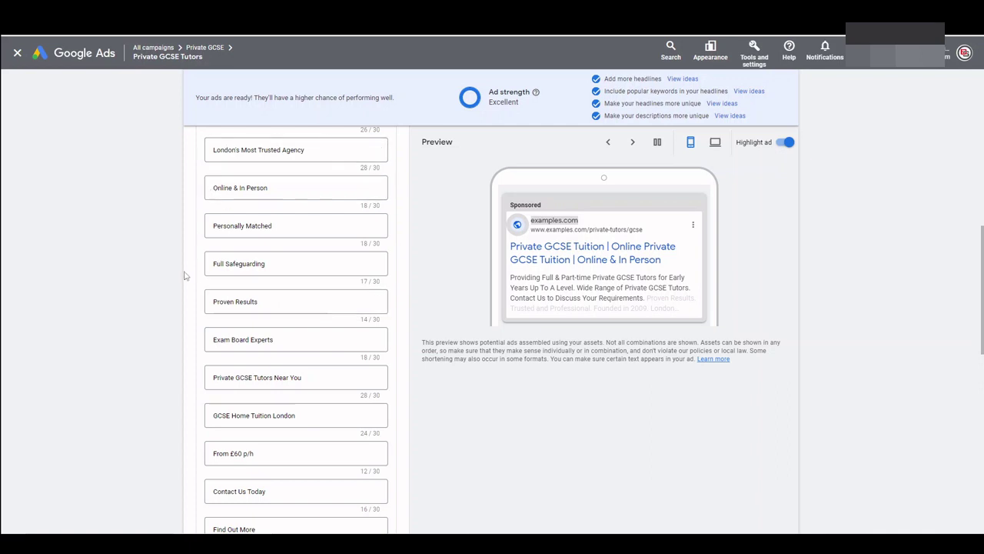
Scroll back to the top of the headlines list to see the Excellent ad strength.
scroll(164, 292, "down", 3)
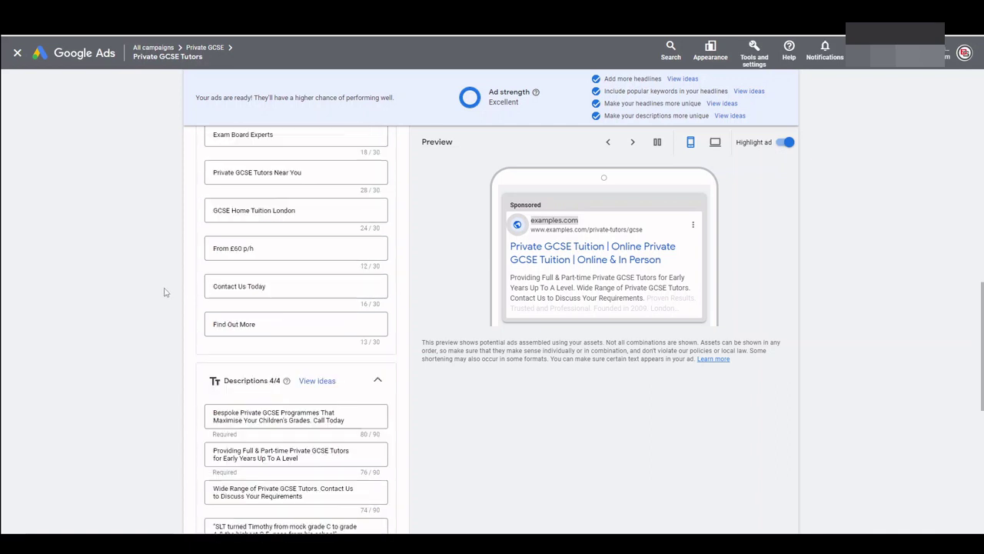
scroll(171, 347, "up", 4)
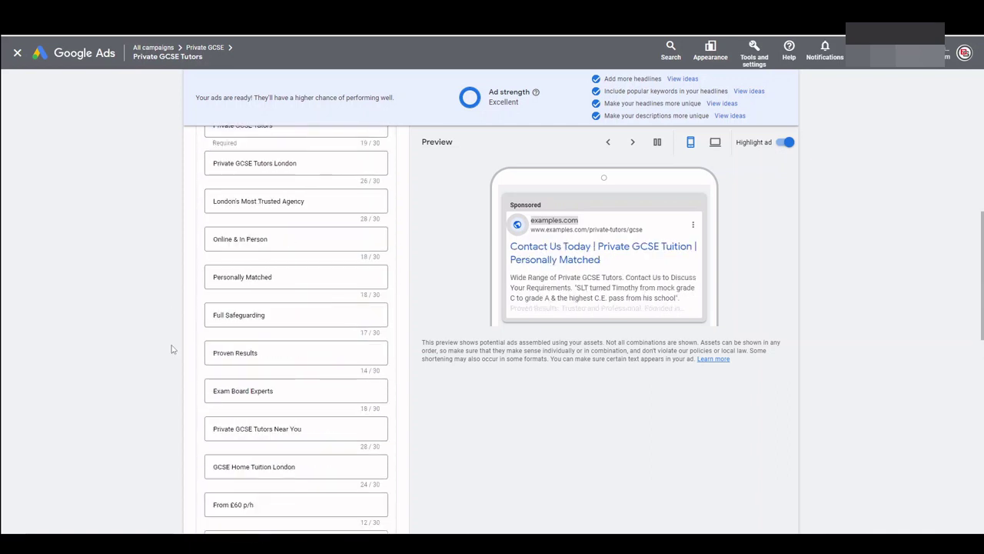
scroll(171, 346, "up", 3)
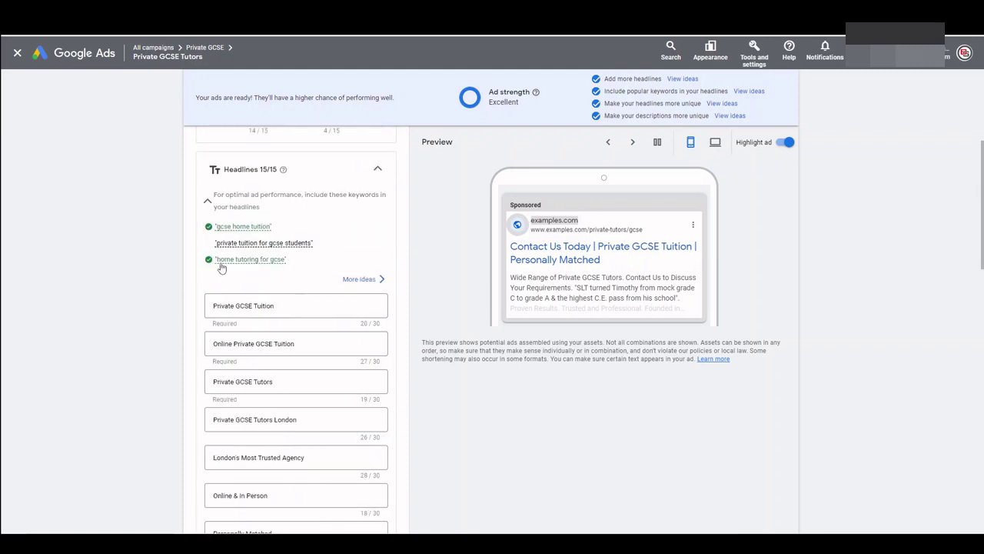
scroll(149, 312, "up", 3)
scroll(149, 312, "down", 1)
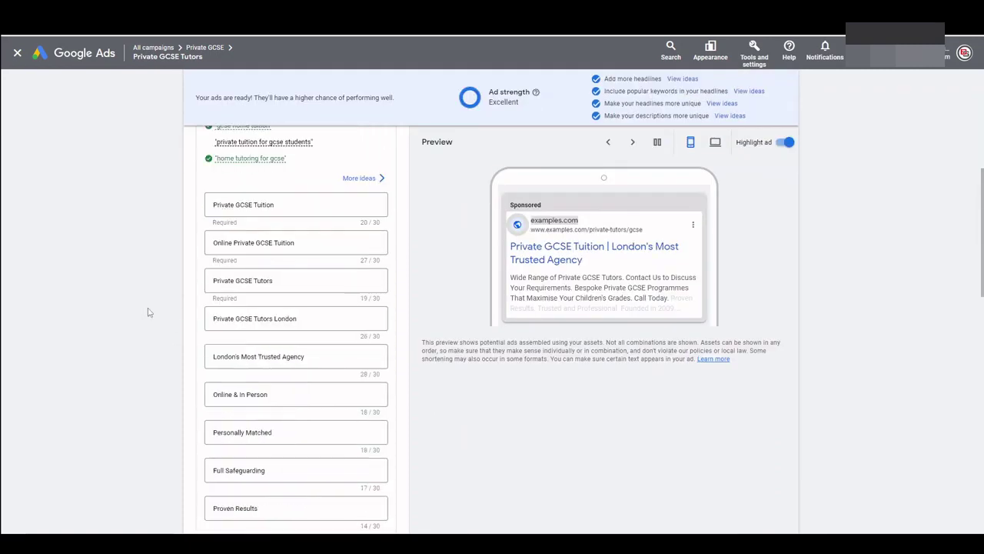
left_click(370, 209)
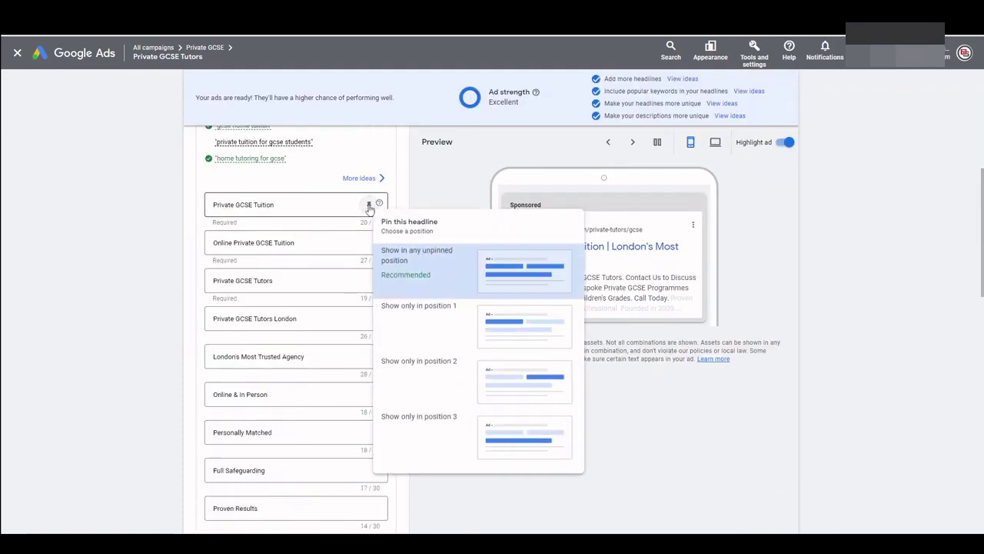
left_click(412, 309)
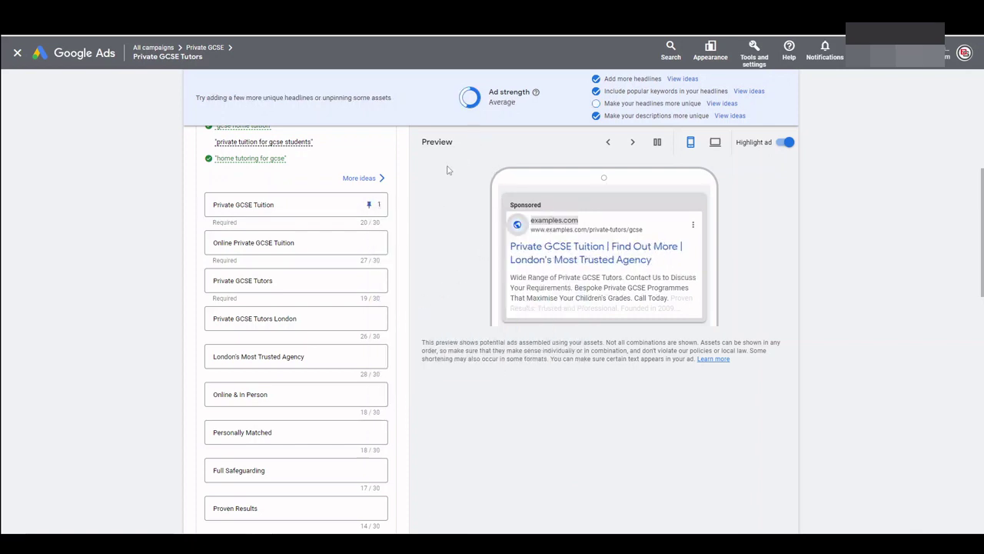
left_click(371, 206)
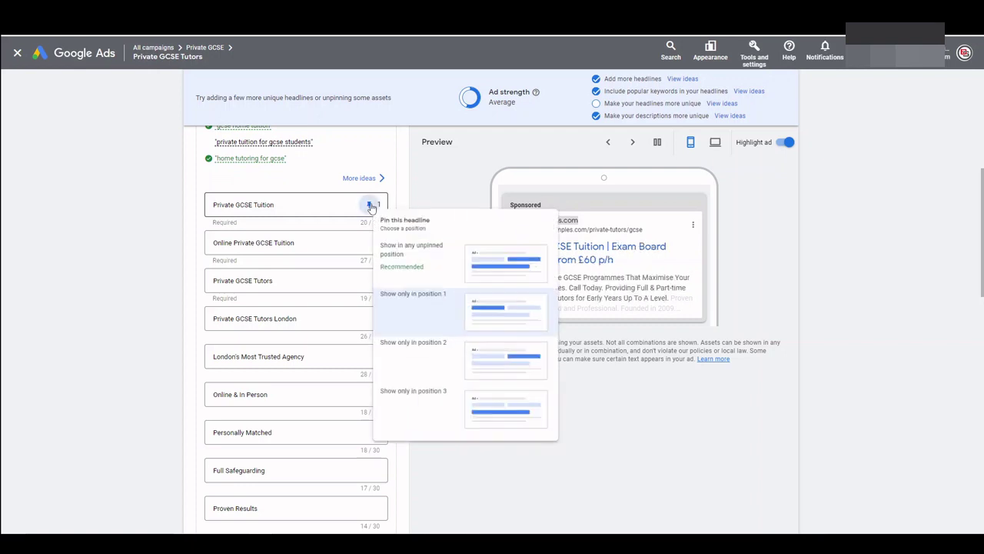
left_click(448, 277)
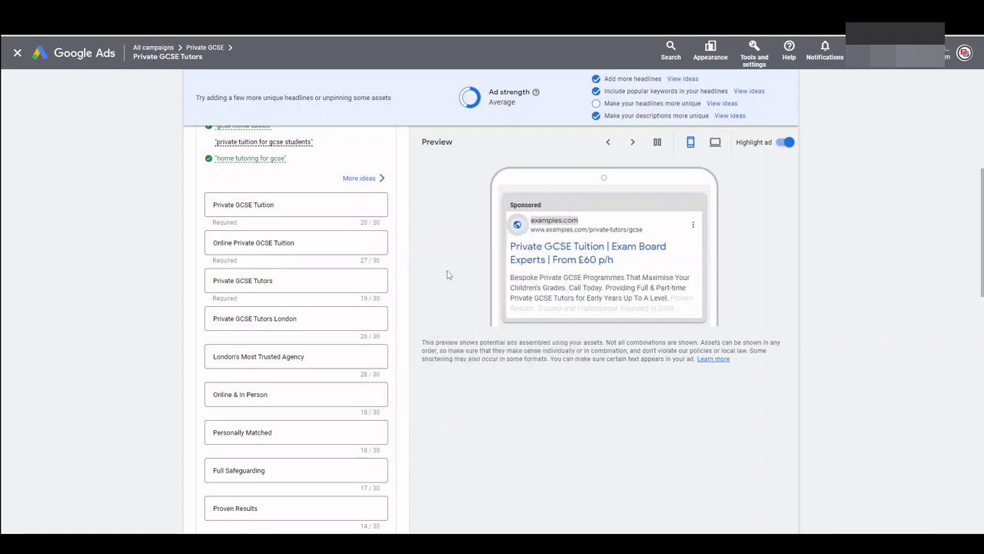